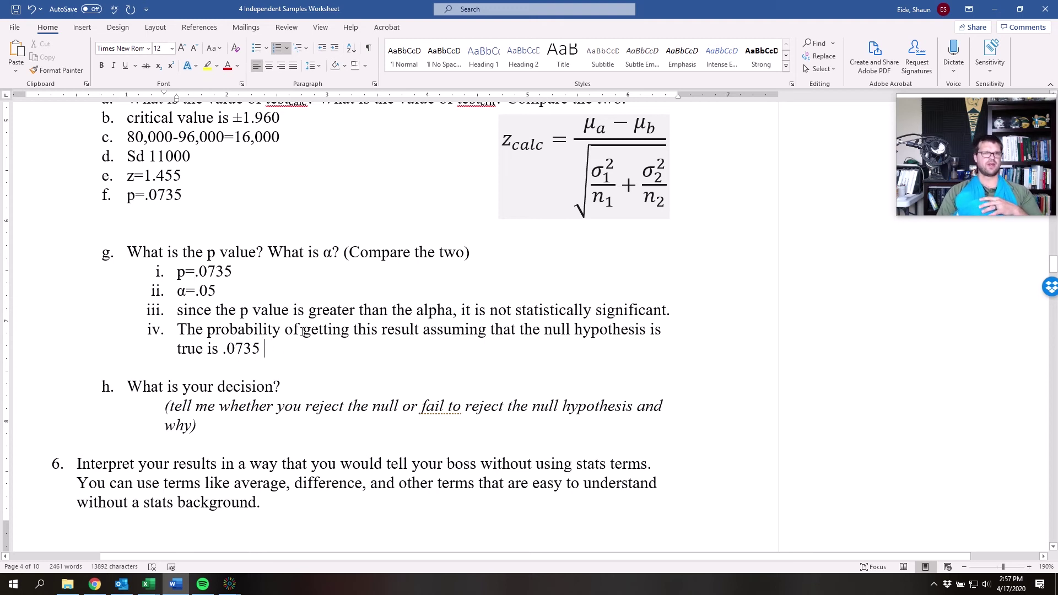
- Replace "getting this result" in item iv of question g with "having a difference of 16,000"
key(BackSpace)
key(BackSpace)
key(BackSpace)
key(BackSpace)
key(BackSpace)
key(BackSpace)
key(BackSpace)
key(BackSpace)
key(BackSpace)
key(BackSpace)
key(BackSpace)
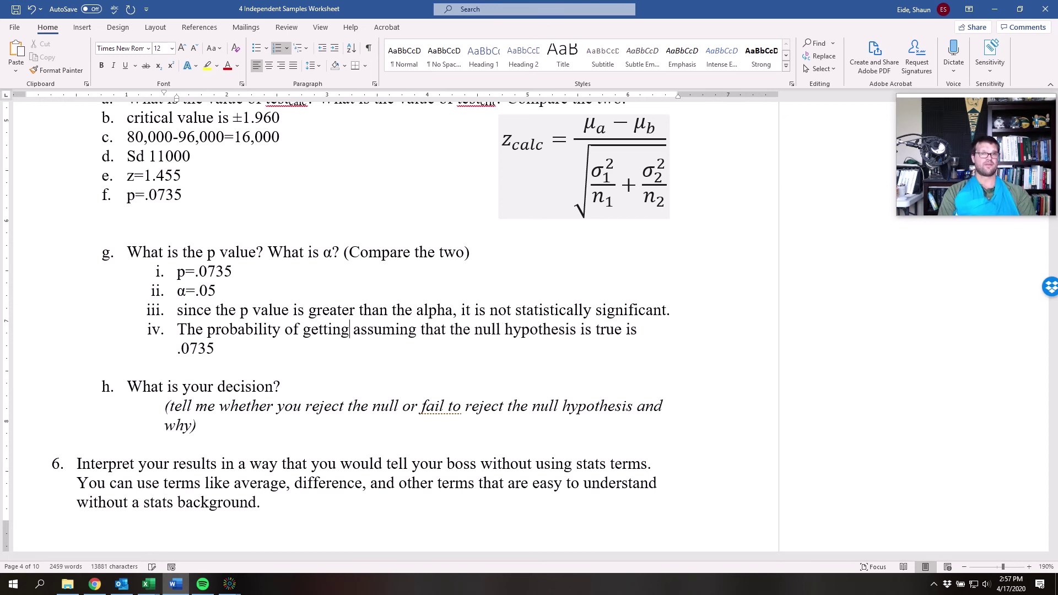
key(BackSpace)
key(BackSpace)
key(BackSpace)
key(BackSpace)
key(BackSpace)
key(BackSpace)
key(BackSpace)
text(having a difference )
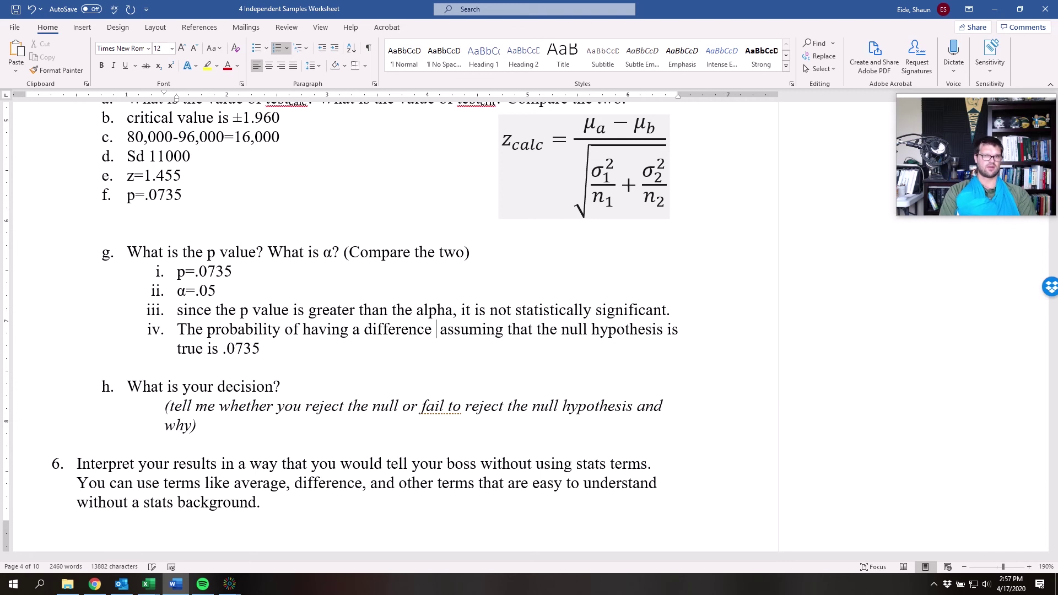
text(of 1)
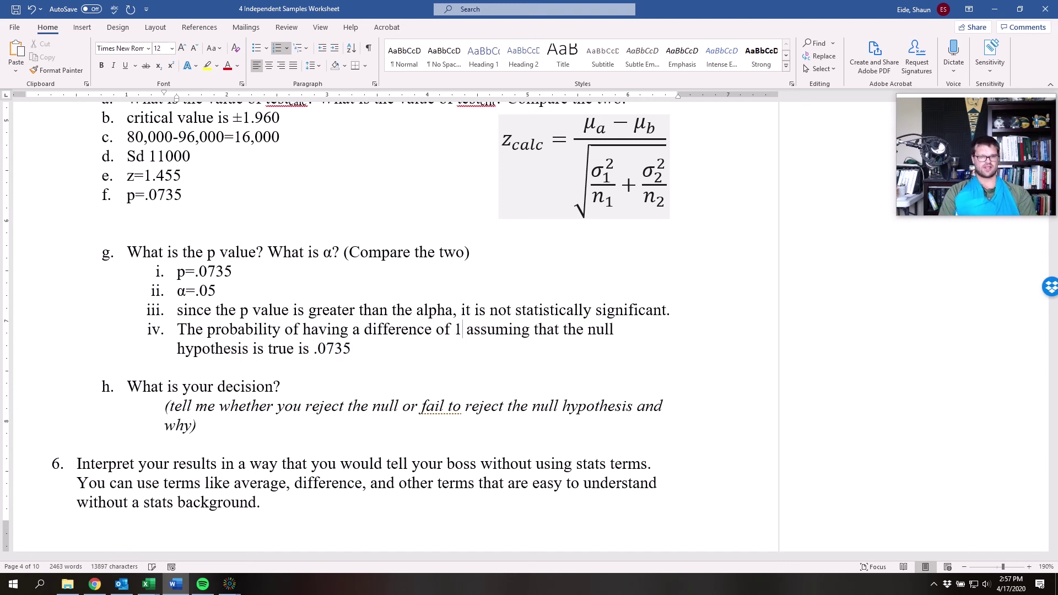
text(6)
text(,000)
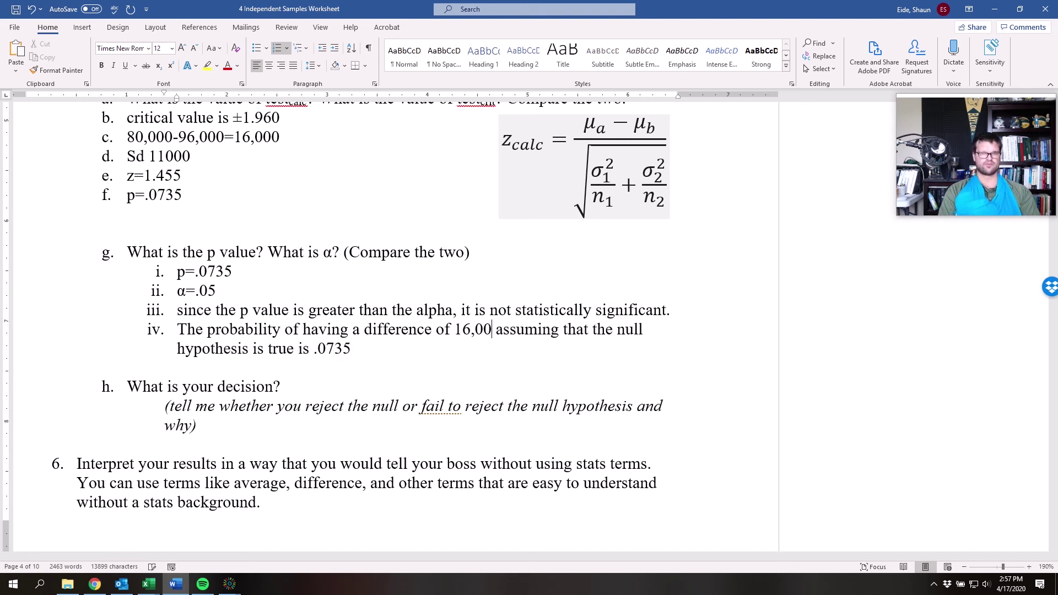
- Insert "between company a salaries and company b salaries" after "16,000" in item iv and end the sentence with a period
text( betw)
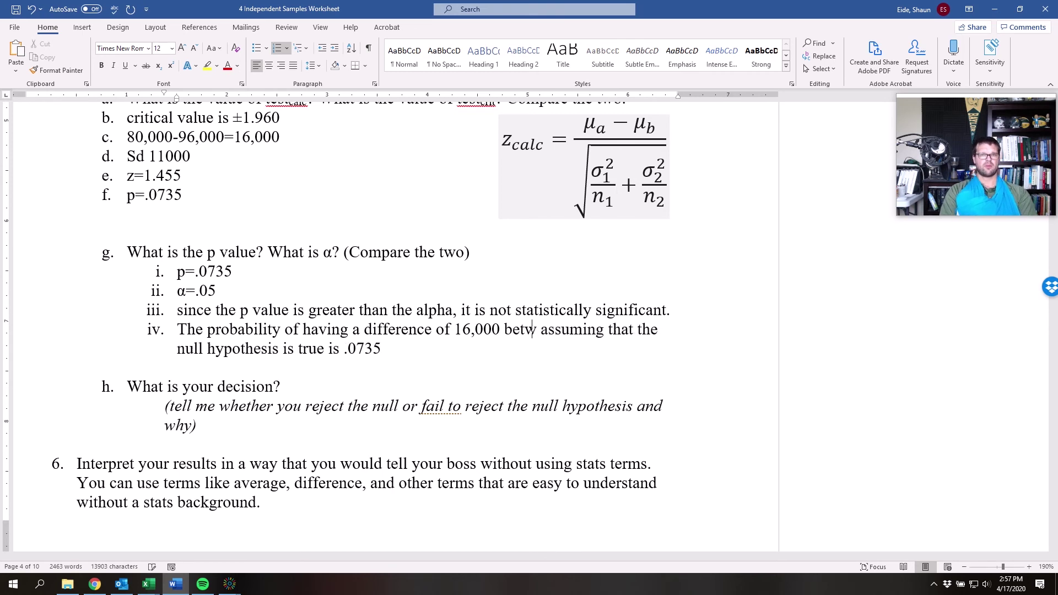
text(een coma)
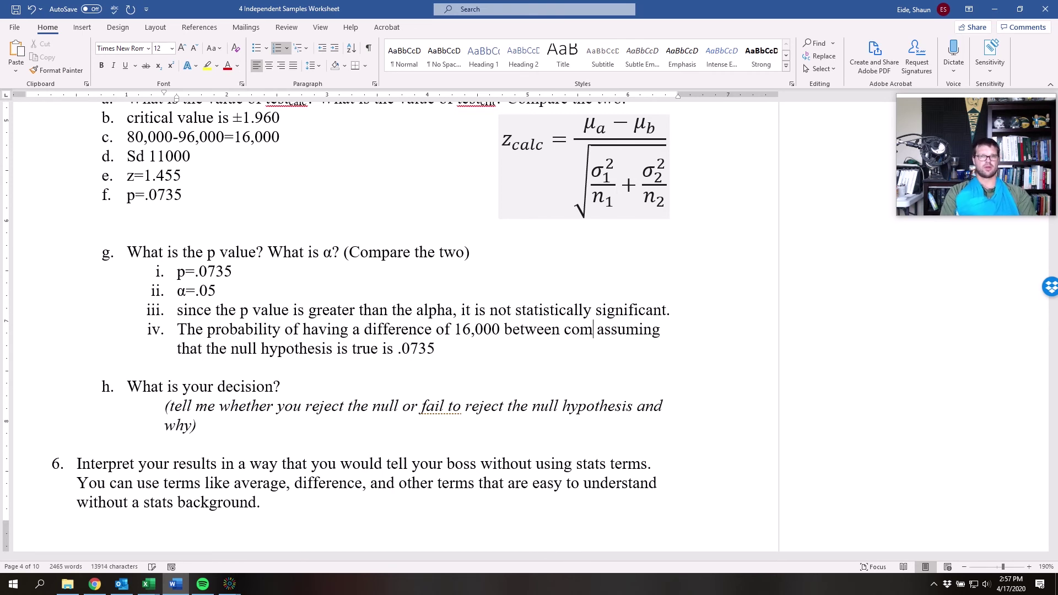
key(BackSpace)
text(pany A)
key(BackSpace)
text(A)
key(BackSpace)
text(a sla)
key(BackSpace)
key(BackSpace)
text(alaries and com)
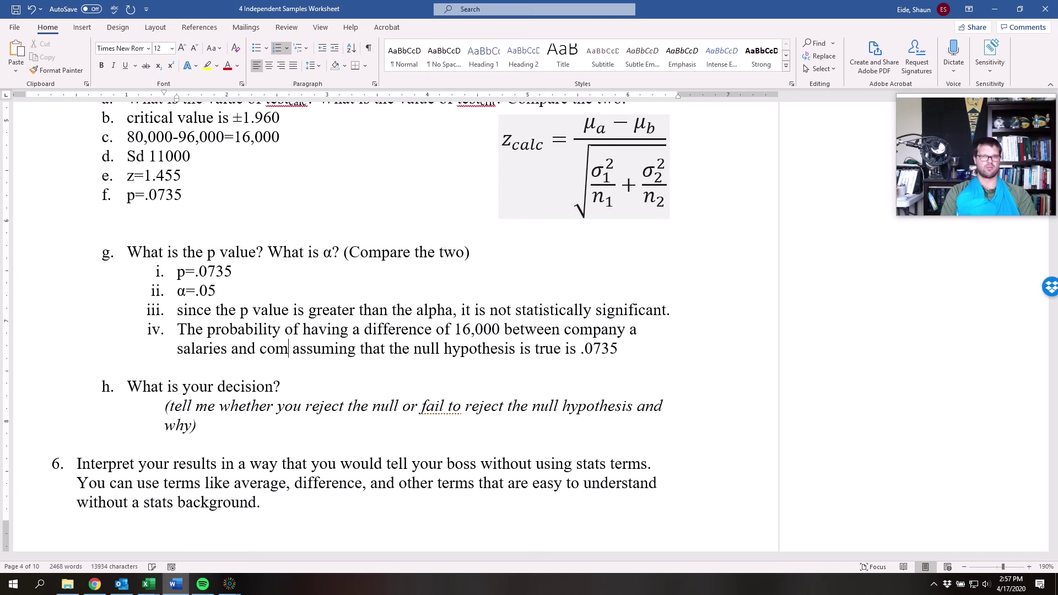
text(pany b s)
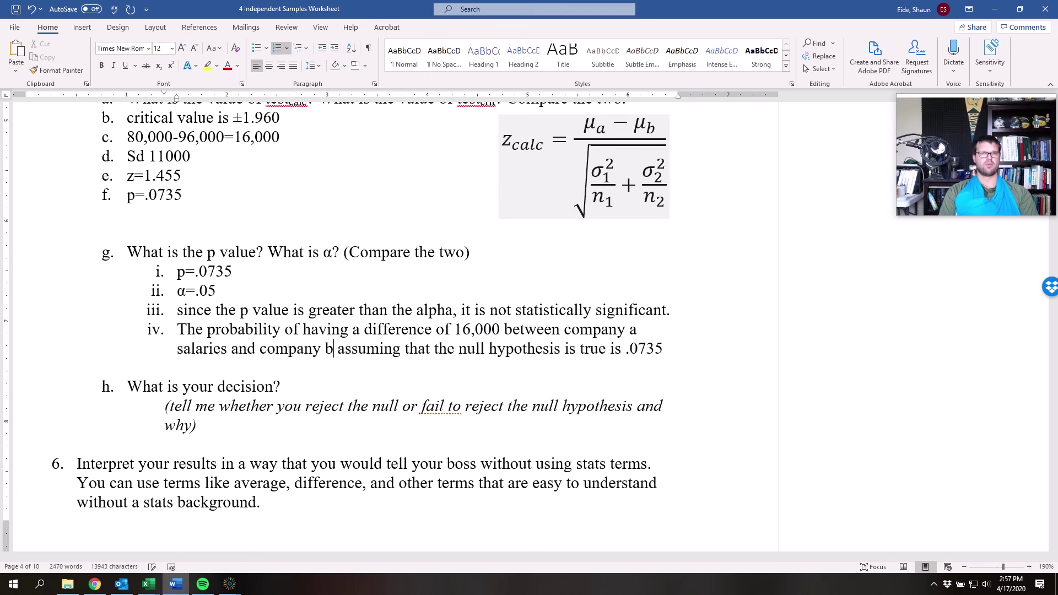
text(alaries)
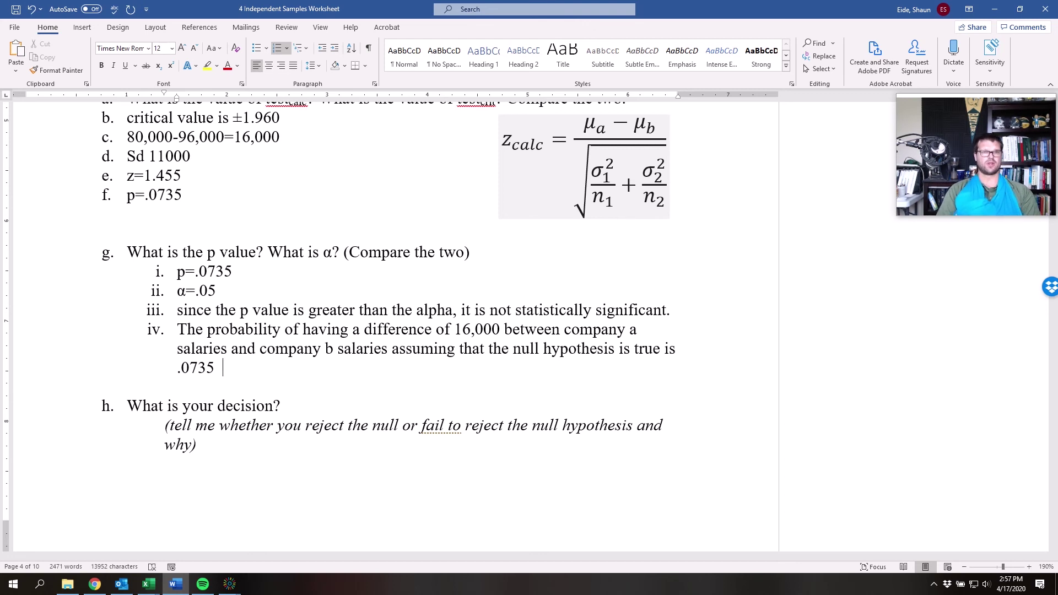
key(BackSpace)
key(BackSpace)
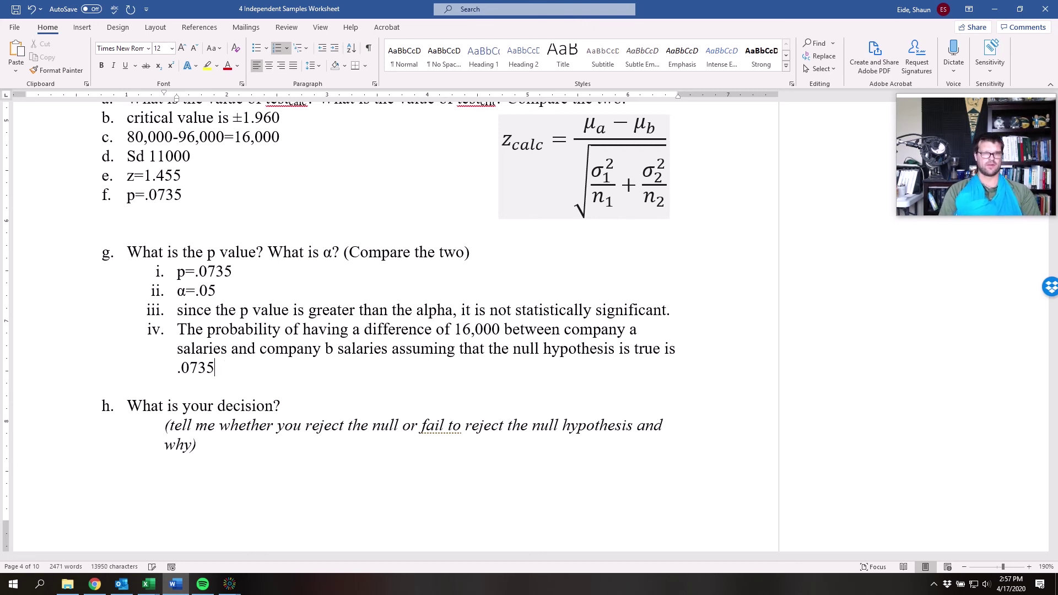
text(.)
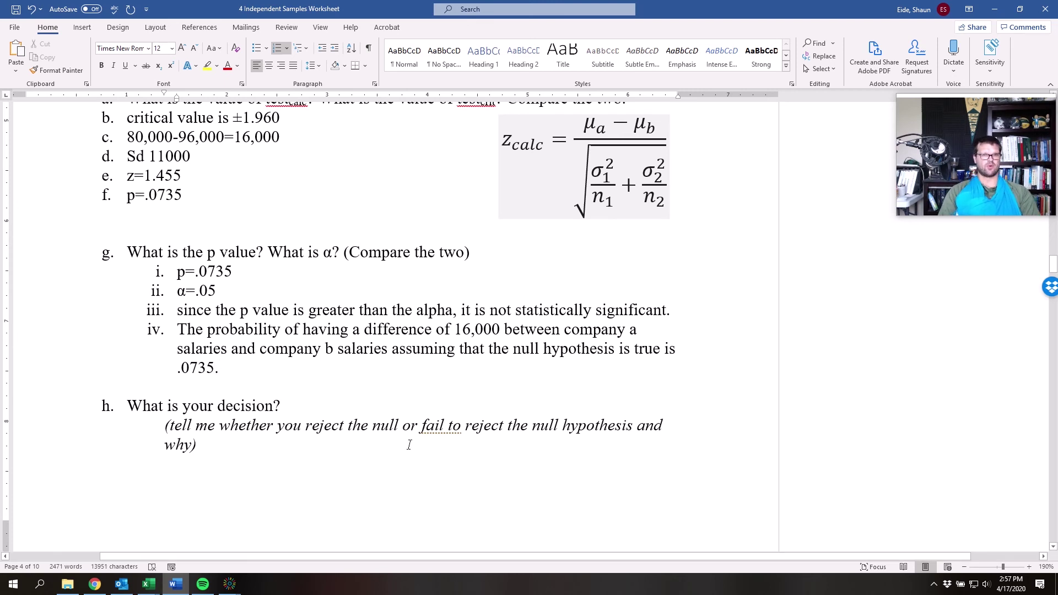
- Write under question h that we fail to Reject the null hypothesis and are unable to demonstrate a difference between company A and Company B starting salaries
drag(205, 446, 164, 445)
click(254, 471)
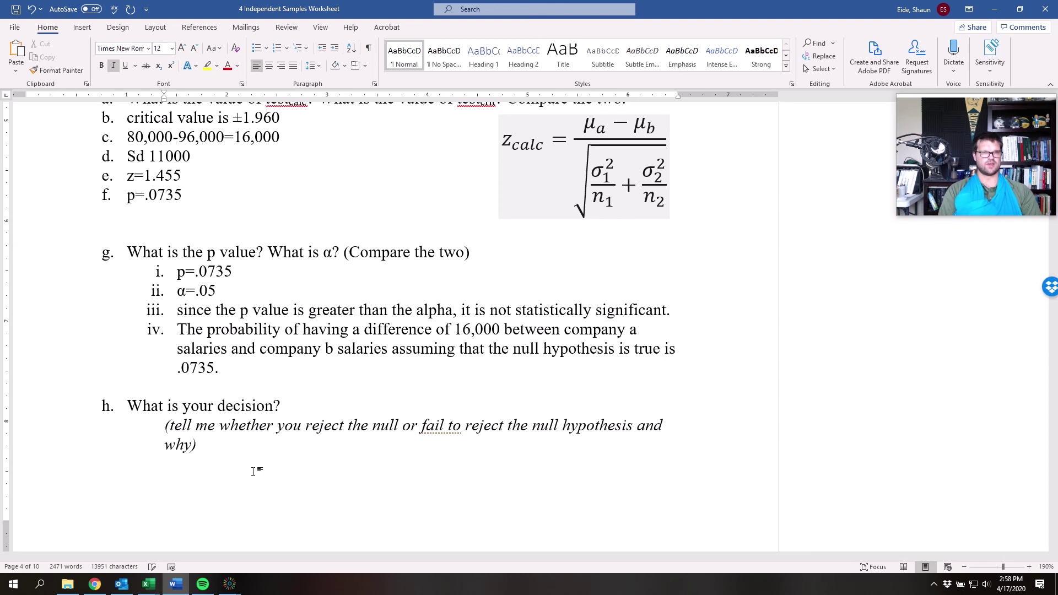
text(We fail to re)
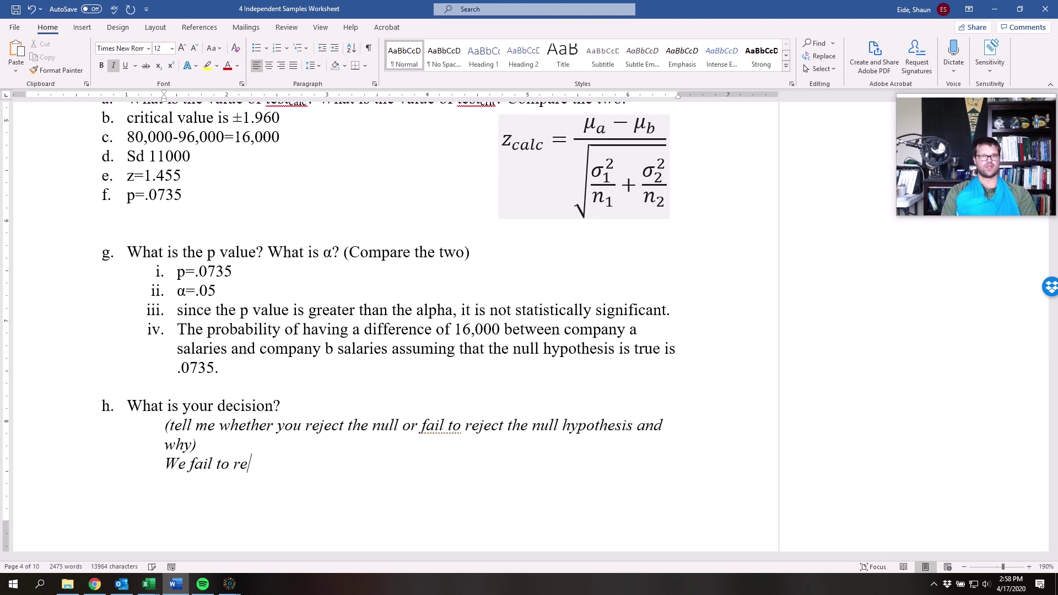
key(BackSpace)
key(BackSpace)
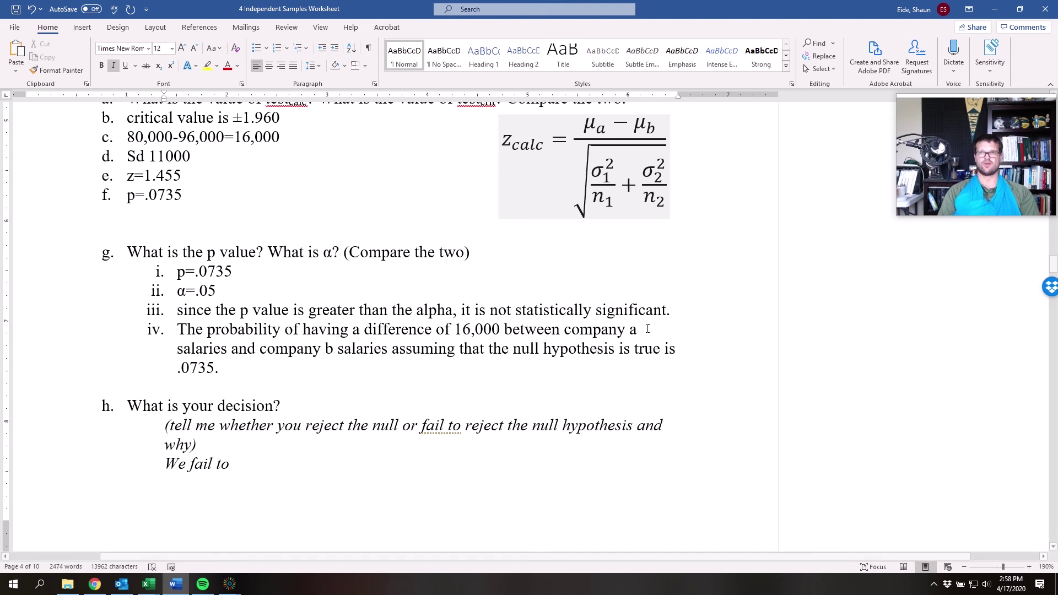
key(alt+grave)
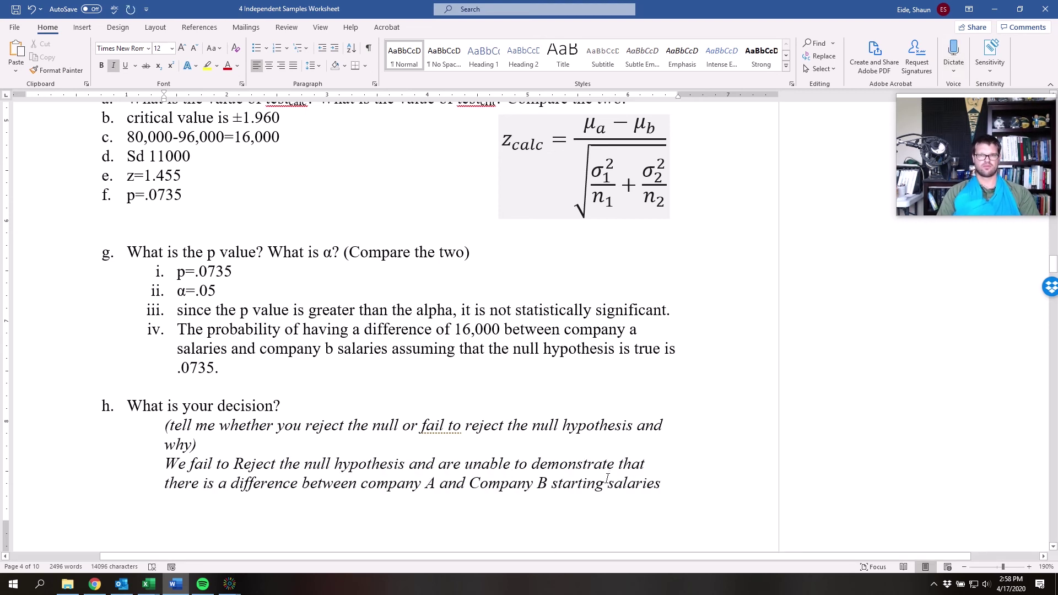
- Delete the word "starting" before "salaries" in the decision answer under question h
drag(605, 483, 554, 483)
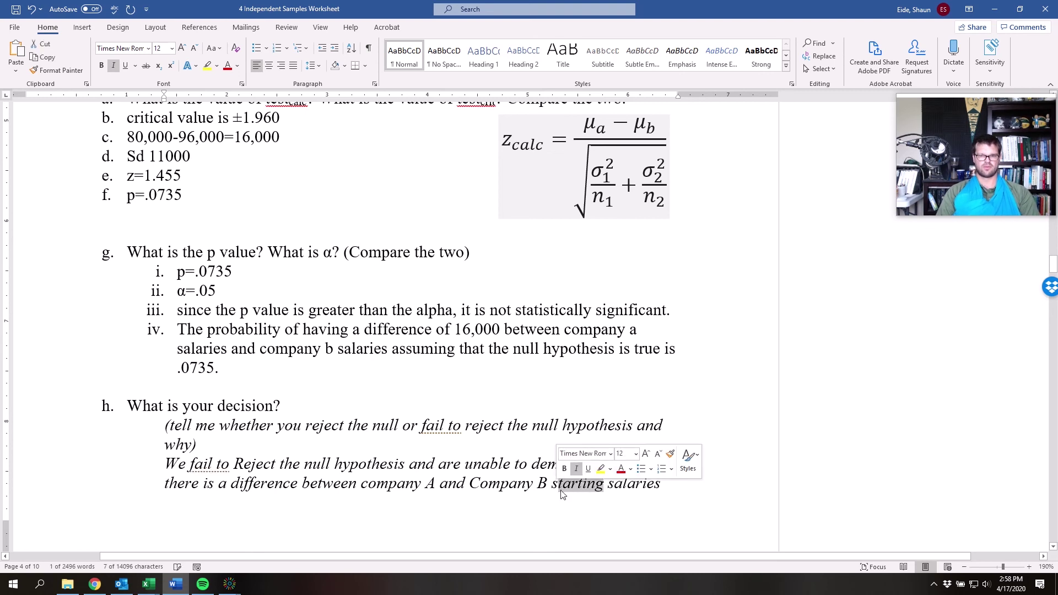
key(BackSpace)
key(BackSpace)
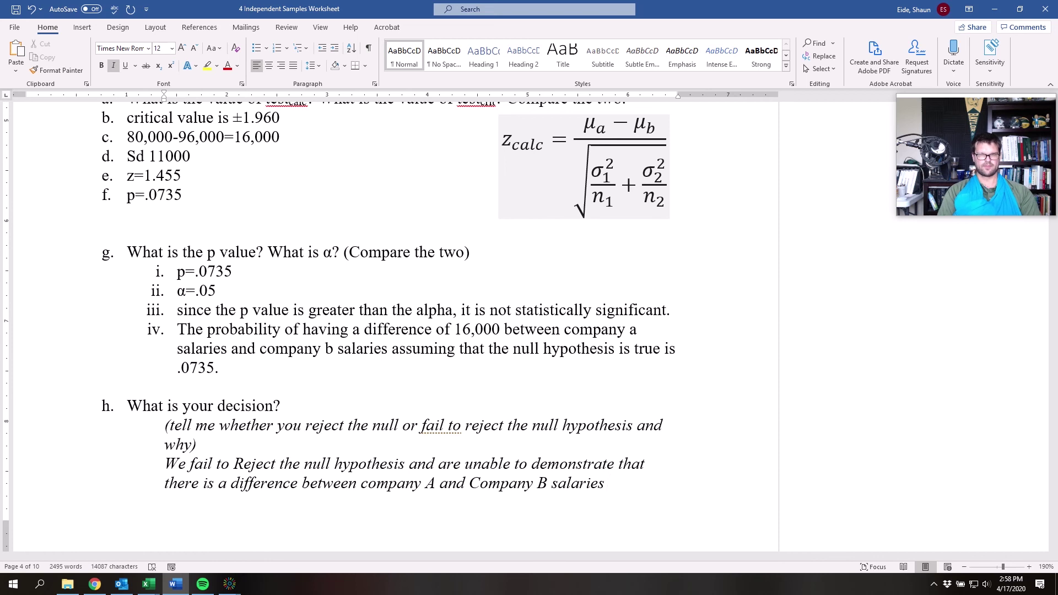
- Continue the decision answer with "because the z calculated value of 1.455 is not"
text(be)
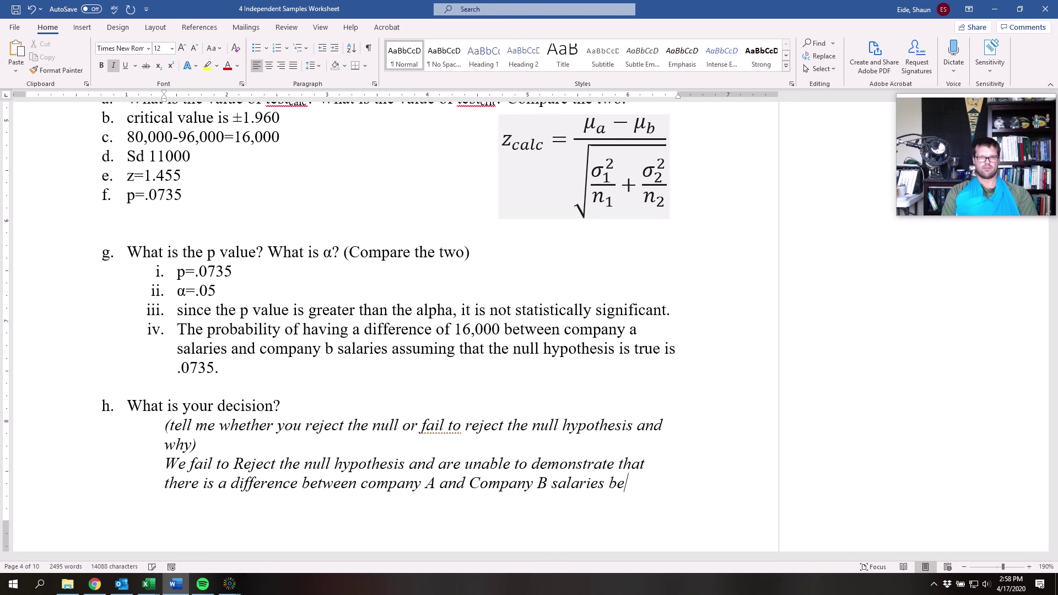
text(cause the )
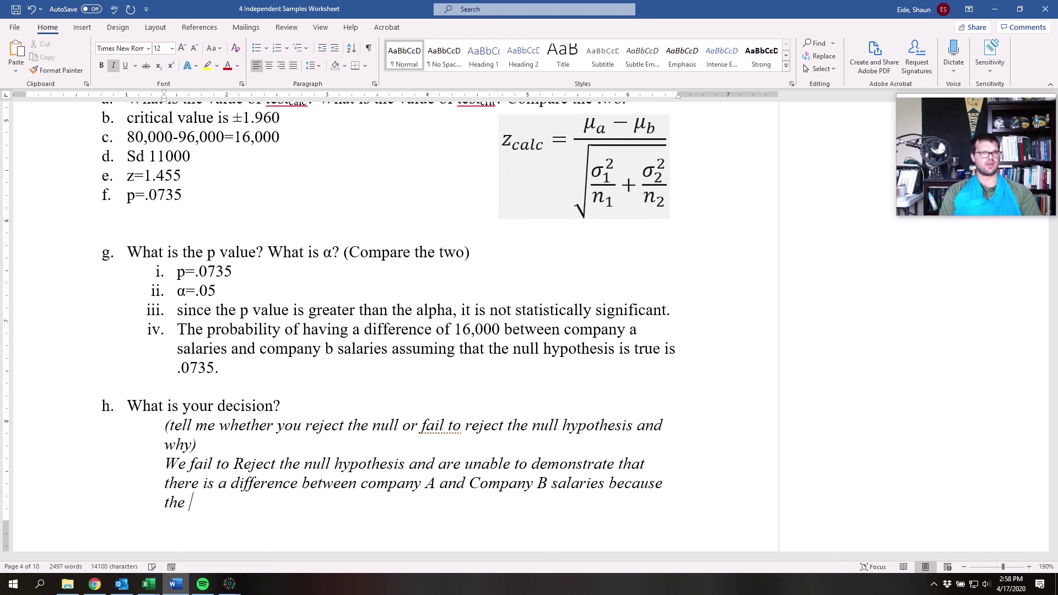
text(z)
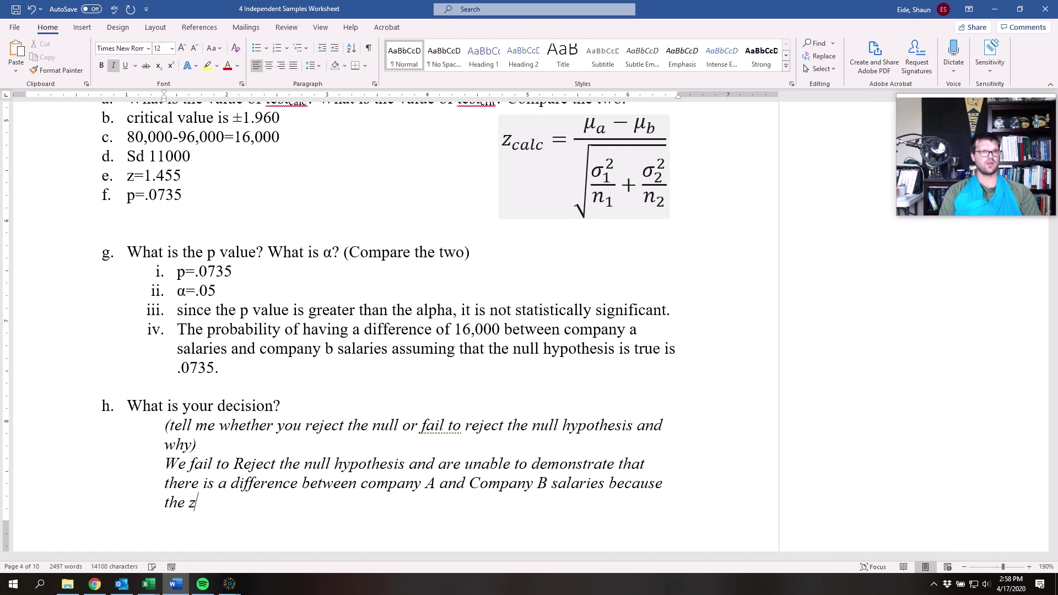
text( value pf 1.)
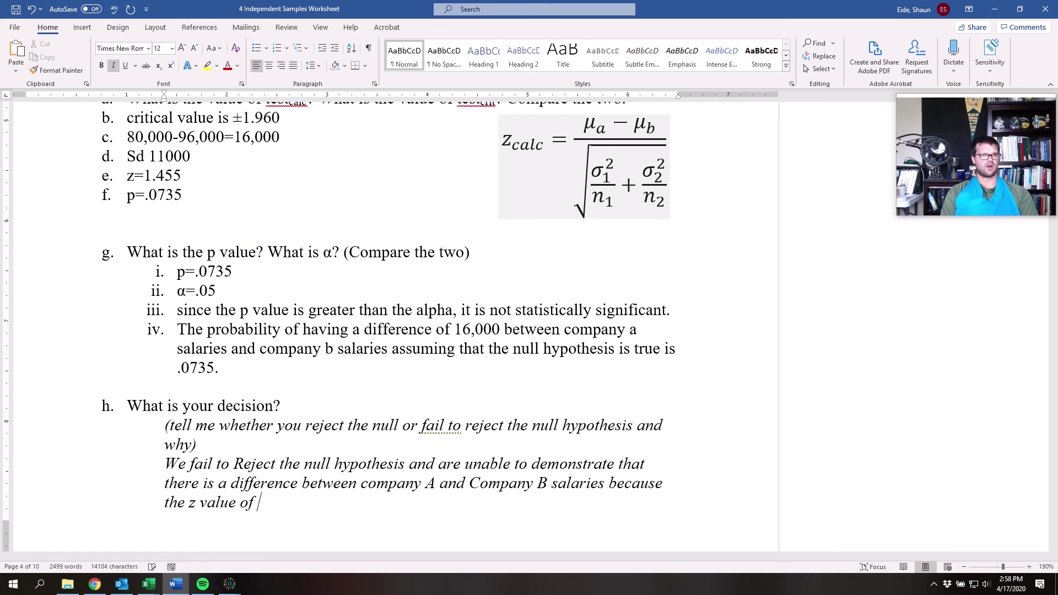
key(BackSpace)
key(BackSpace)
key(BackSpace)
key(BackSpace)
key(BackSpace)
key(BackSpace)
key(BackSpace)
key(BackSpace)
key(BackSpace)
key(BackSpace)
key(BackSpace)
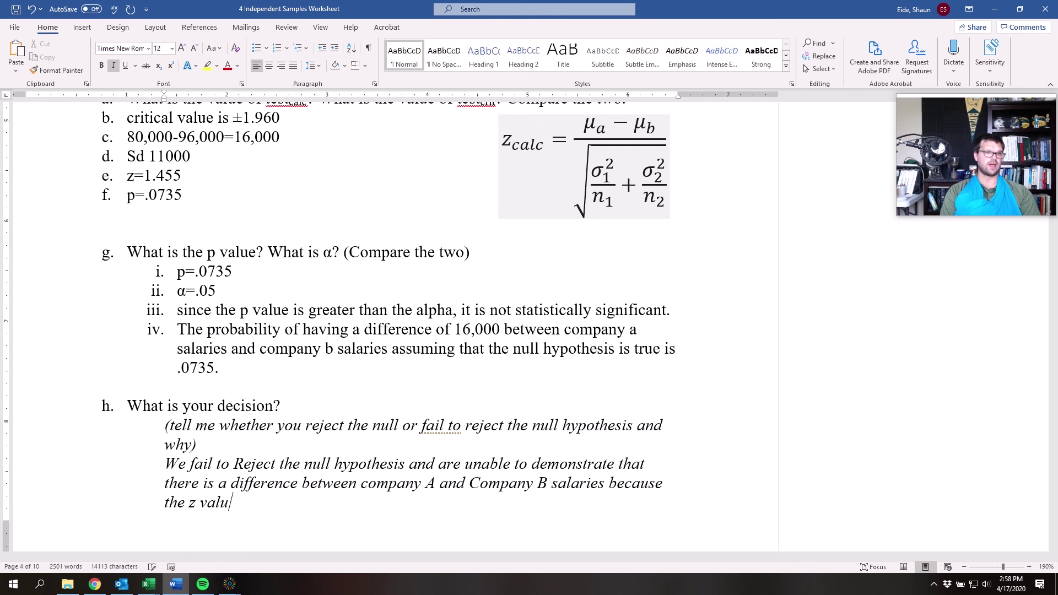
text(calcul)
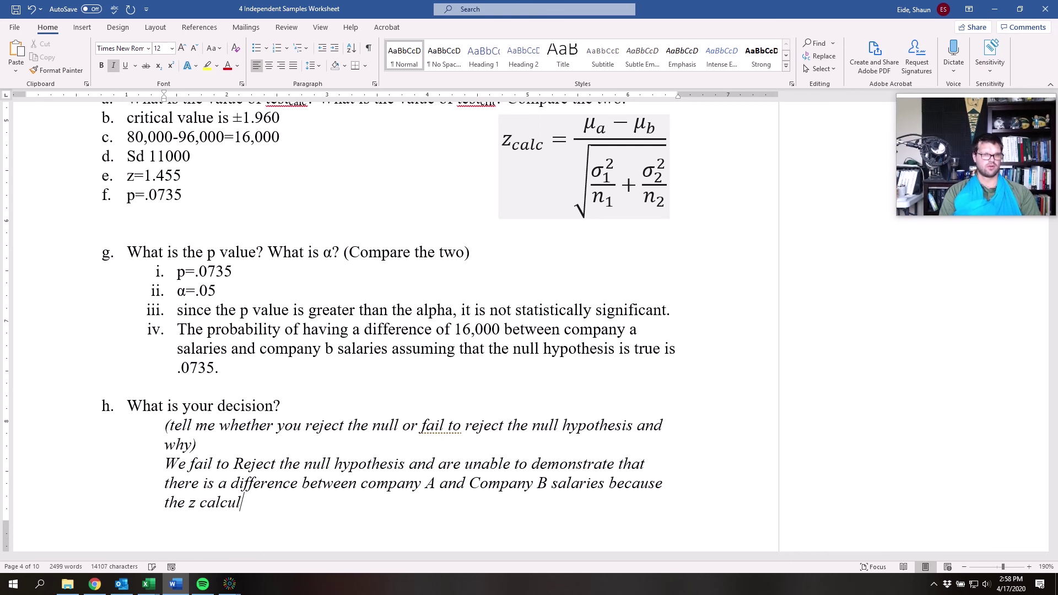
text(ated)
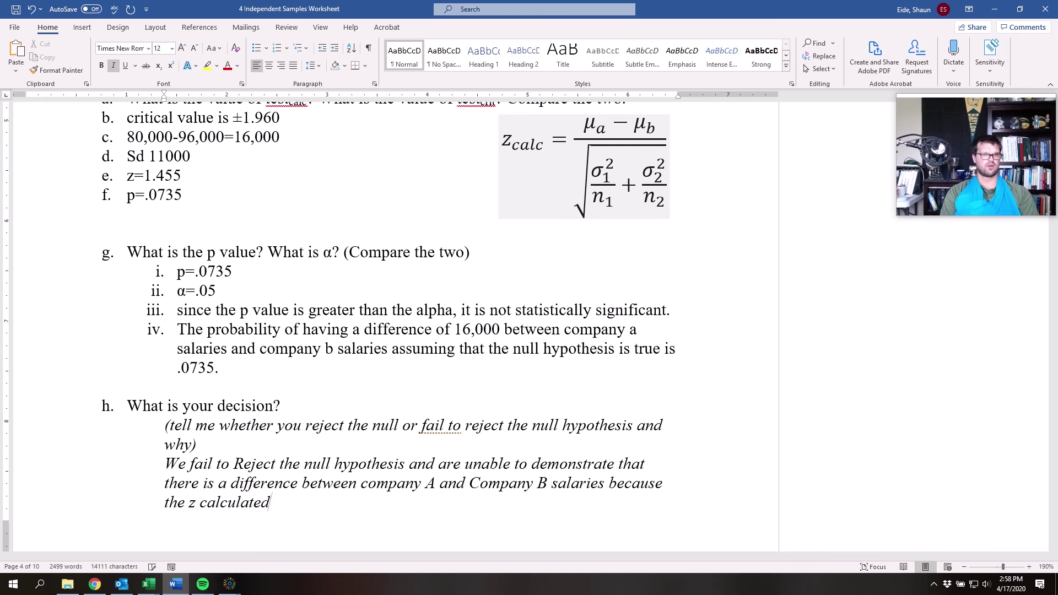
text( value of 1.455 is not)
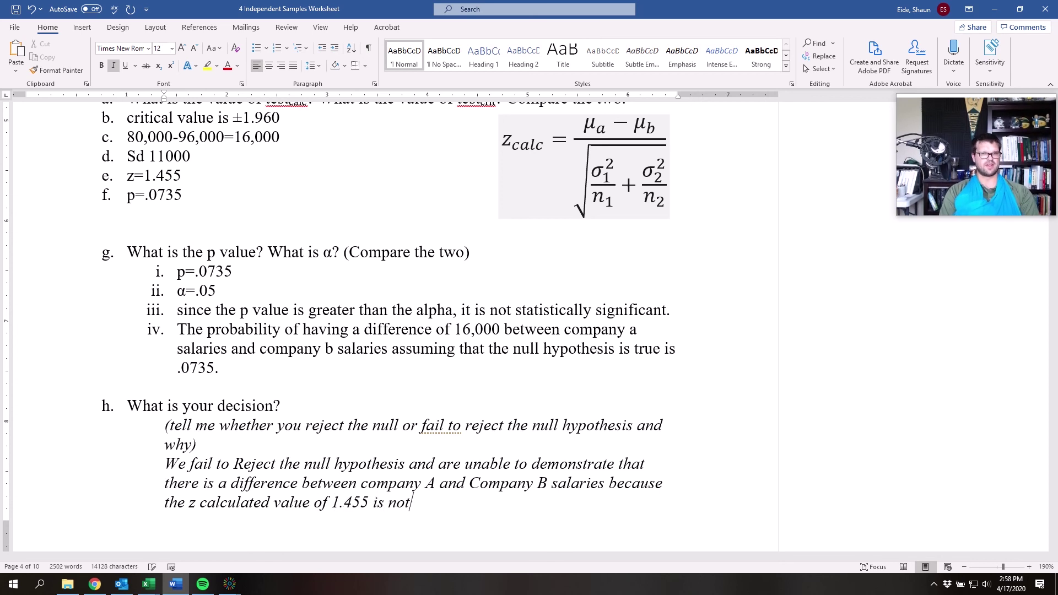
- Finish the decision answer with "beyond the z critical values of ±1.960."
text( beyond the z ca)
key(BackSpace)
key(BackSpace)
text(critical values of)
scroll(429, 483, up, 3)
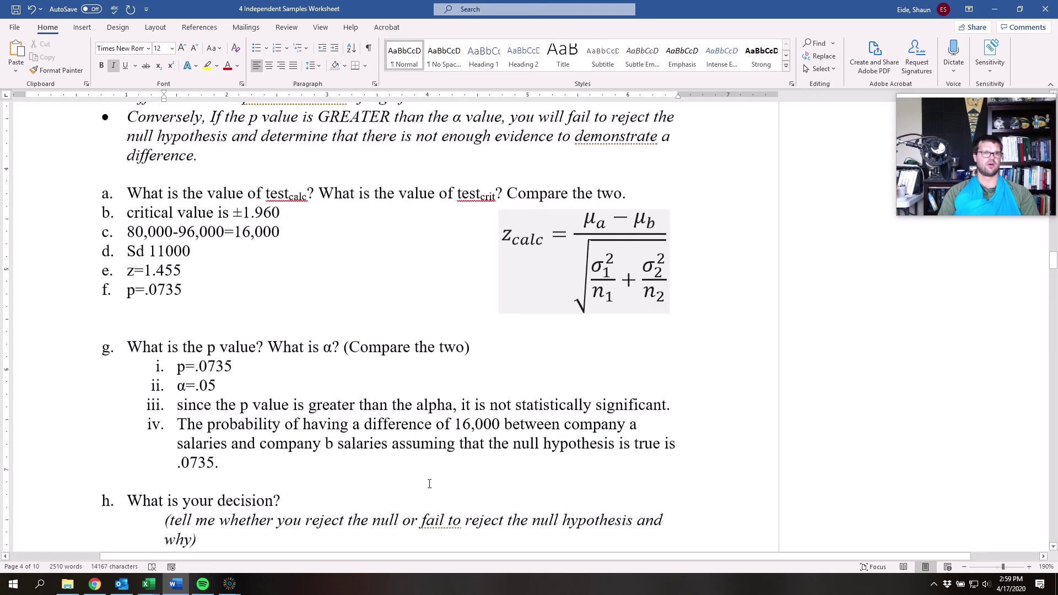
scroll(429, 483, down, 6)
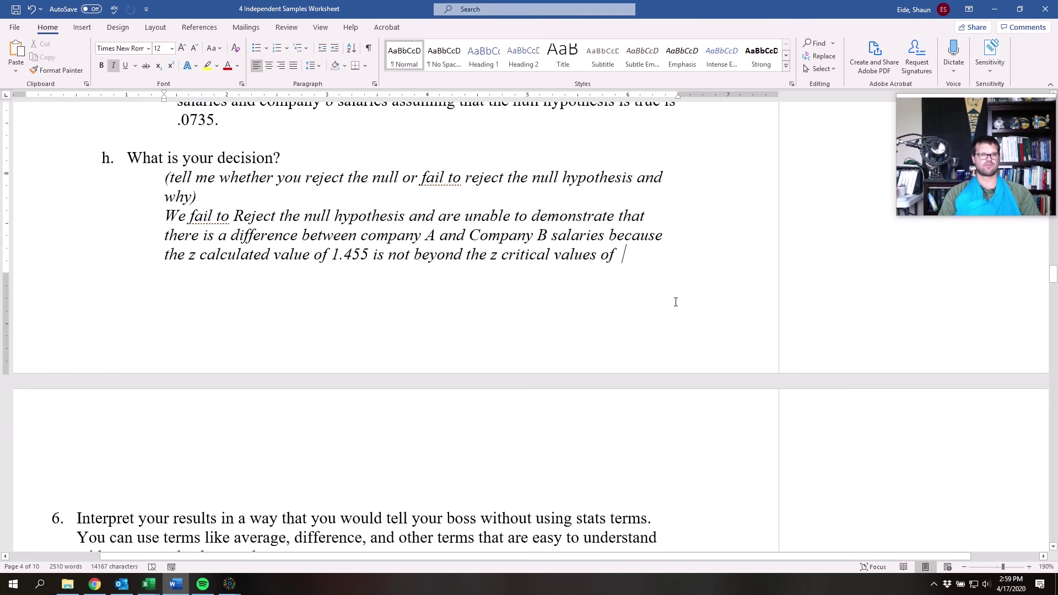
text(±1.960)
text(.)
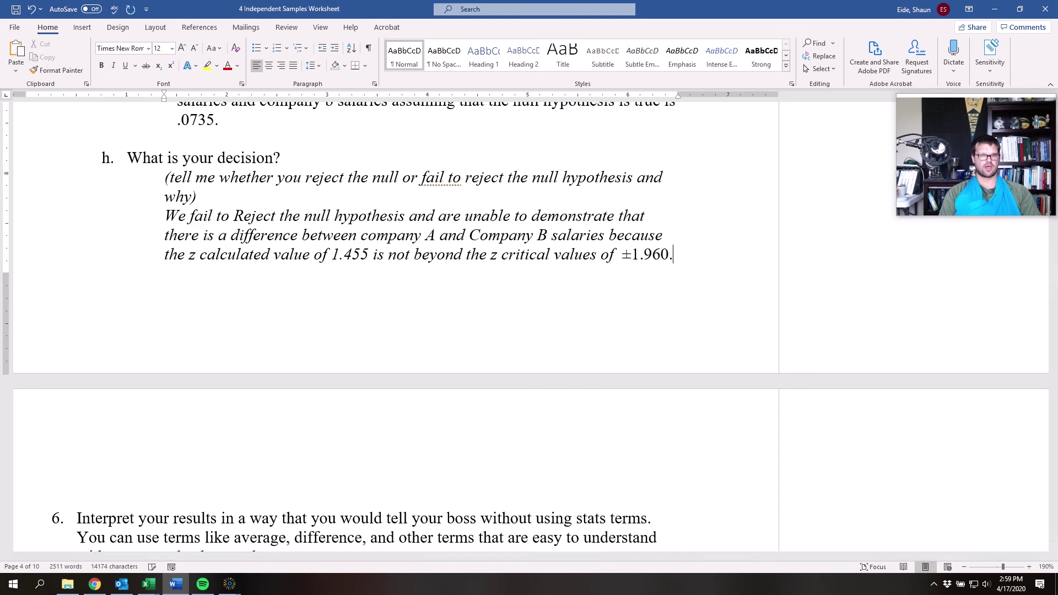
- Replace "the null hypothesis" in answer a of question 6 with "the two companies are the same"
scroll(394, 269, down, 1)
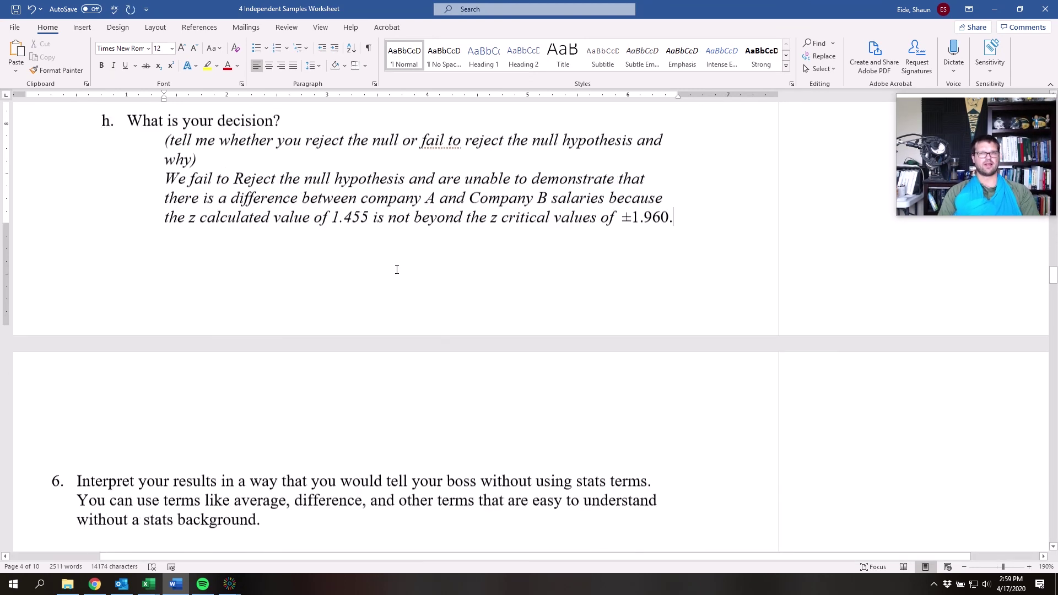
scroll(456, 253, down, 2)
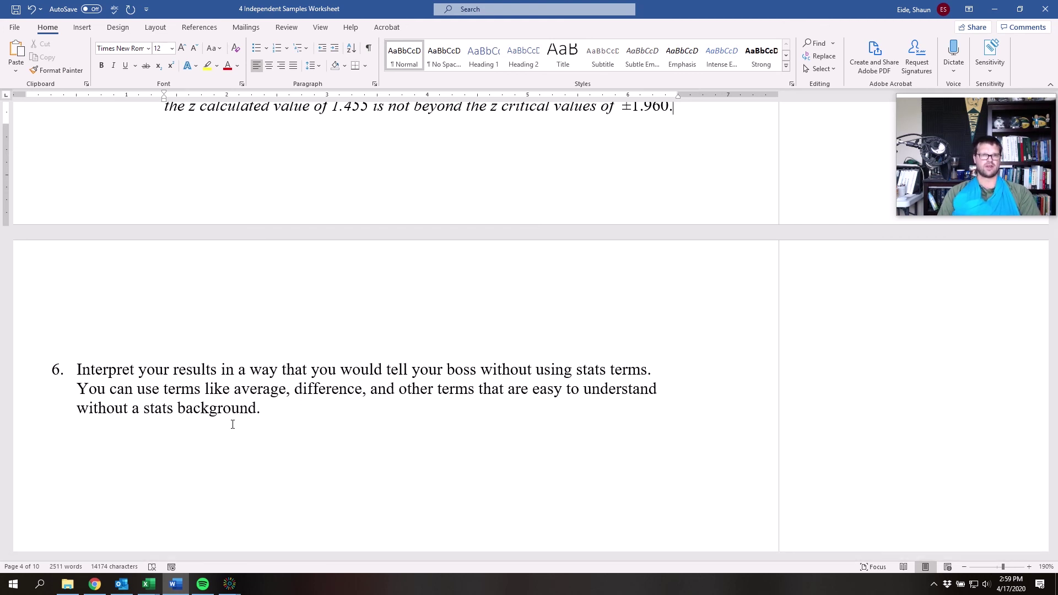
scroll(233, 424, up, 5)
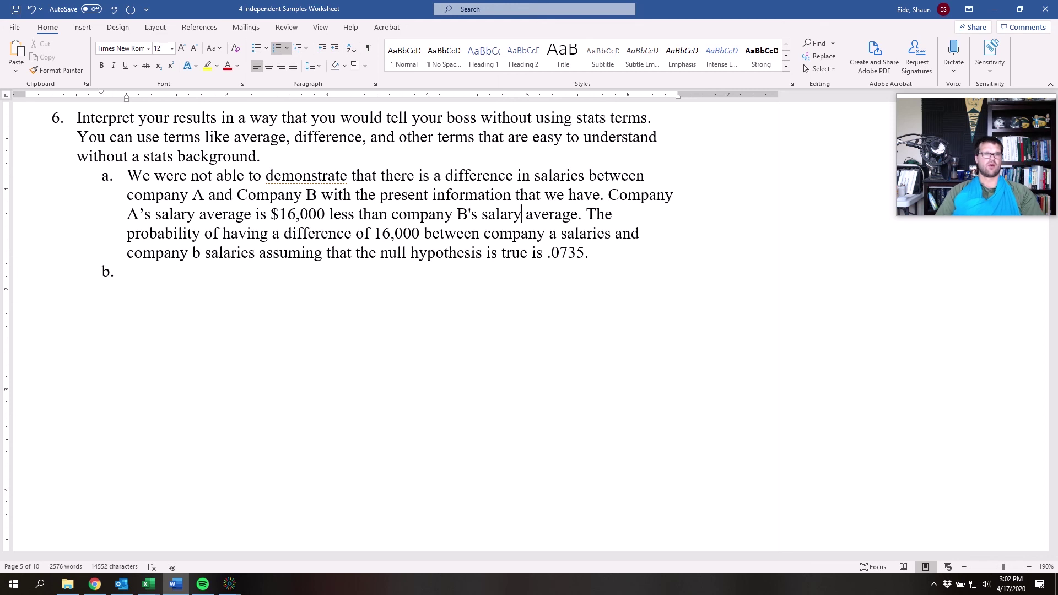
click(521, 214)
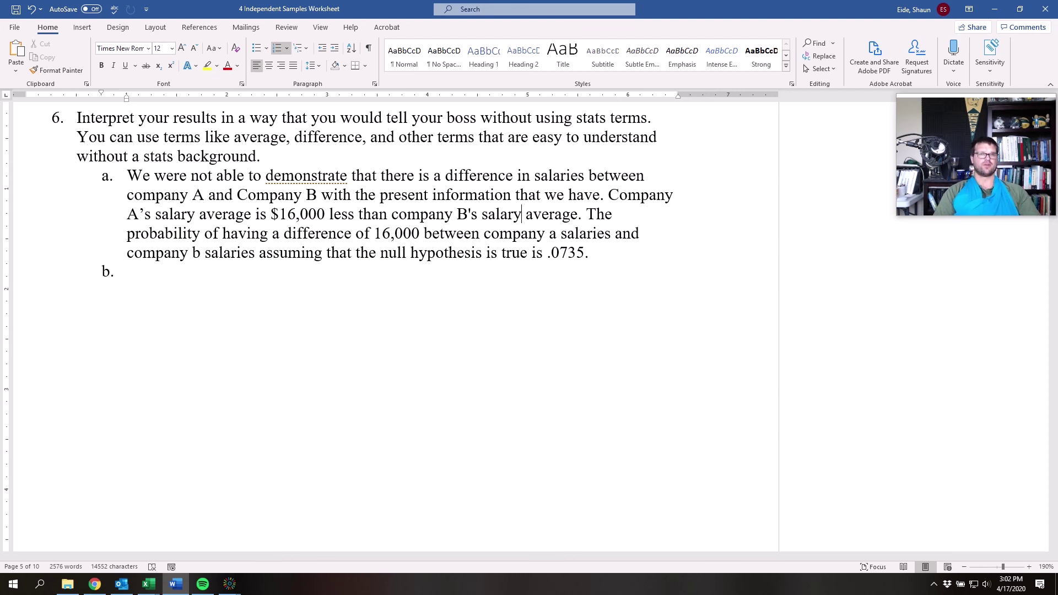
drag(483, 258, 368, 245)
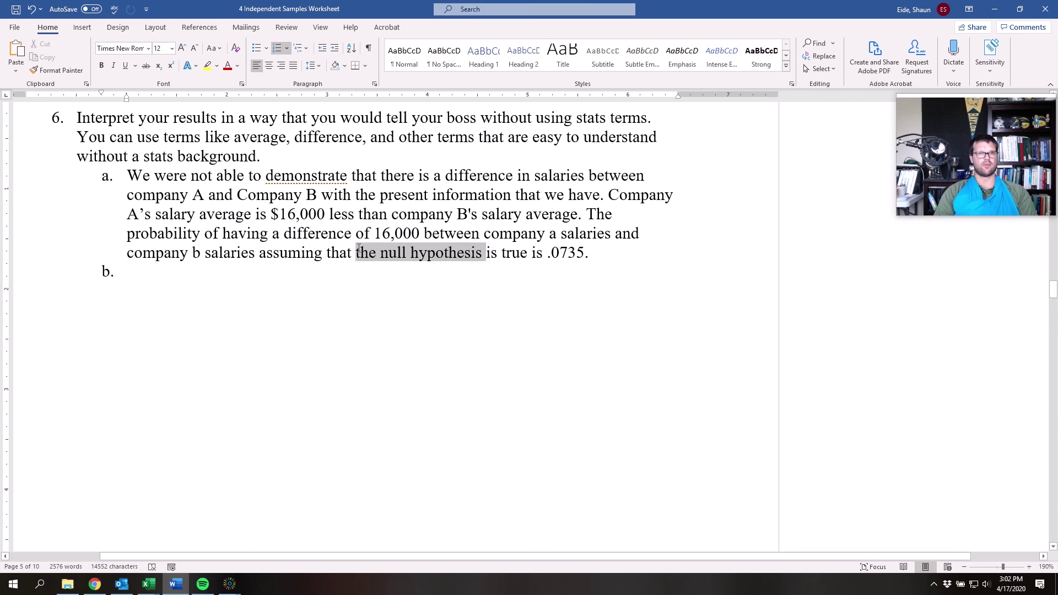
text(tghere)
key(BackSpace)
key(BackSpace)
key(BackSpace)
key(BackSpace)
key(BackSpace)
text(here is)
key(BackSpace)
key(BackSpace)
key(BackSpace)
key(BackSpace)
key(BackSpace)
key(BackSpace)
text(e t)
text(wo comp)
text(anies are the)
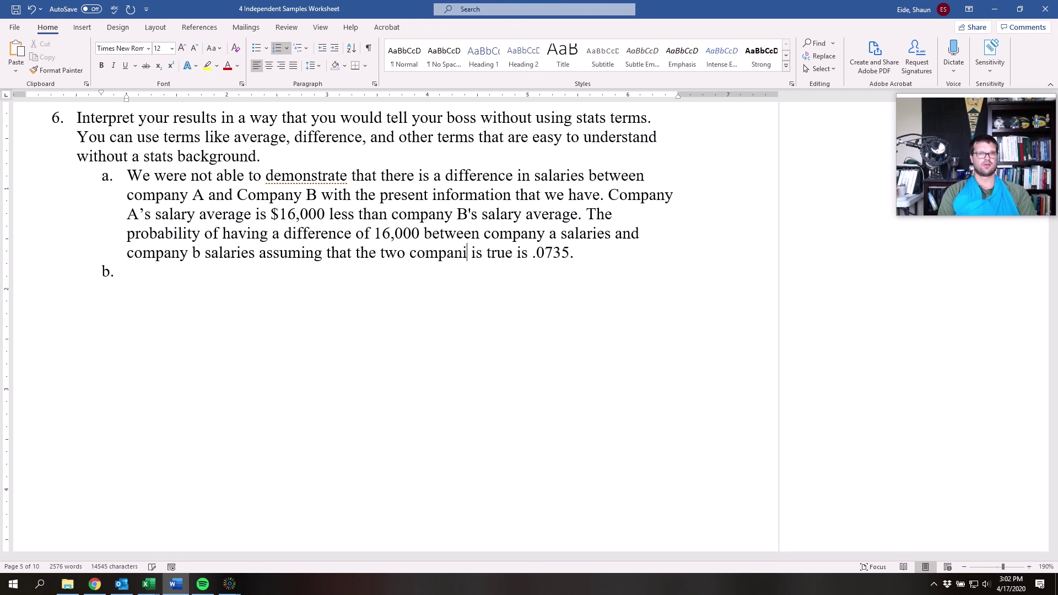
text( same)
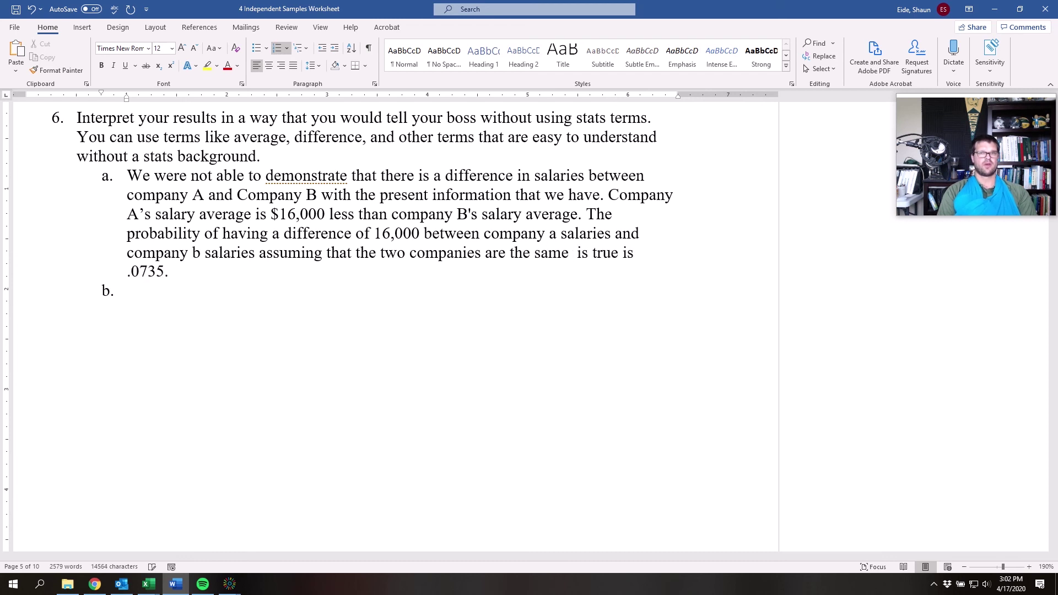
- Remove the extra space after "the same" in answer a of question 6 and replace "is true is" with "is about"
key(BackSpace)
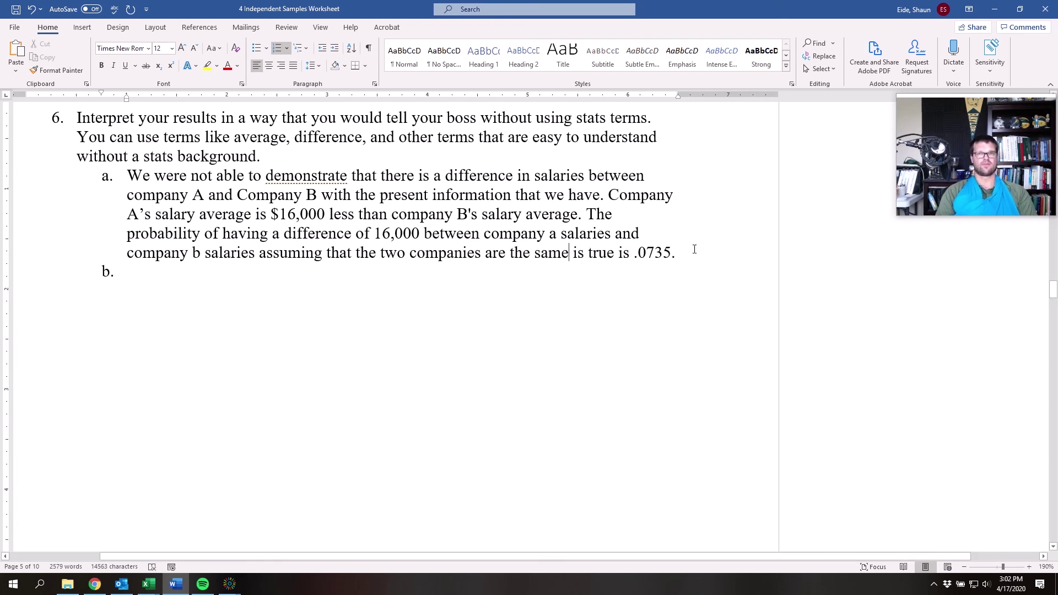
drag(634, 254, 584, 258)
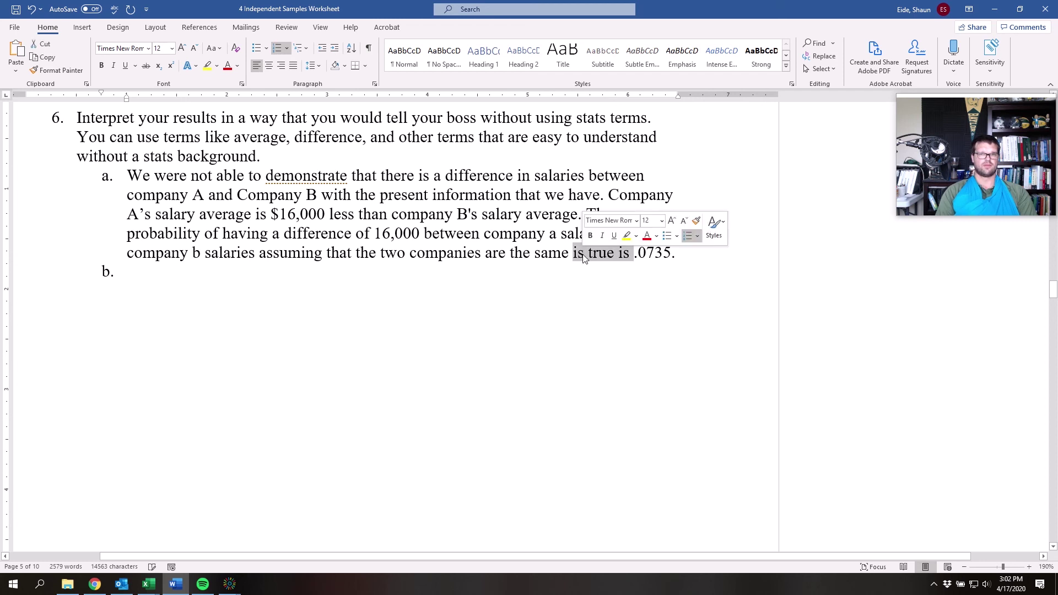
text(is about)
key(BackSpace)
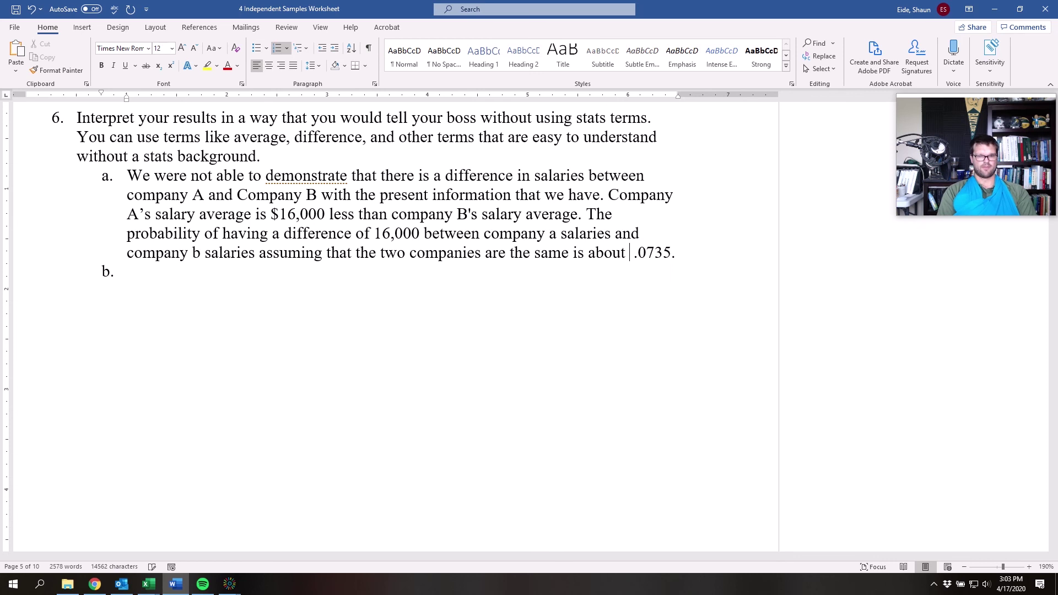
- Replace the probability ".0735" at the end of answer a under question 6 with "7.35%"
text(7.35%)
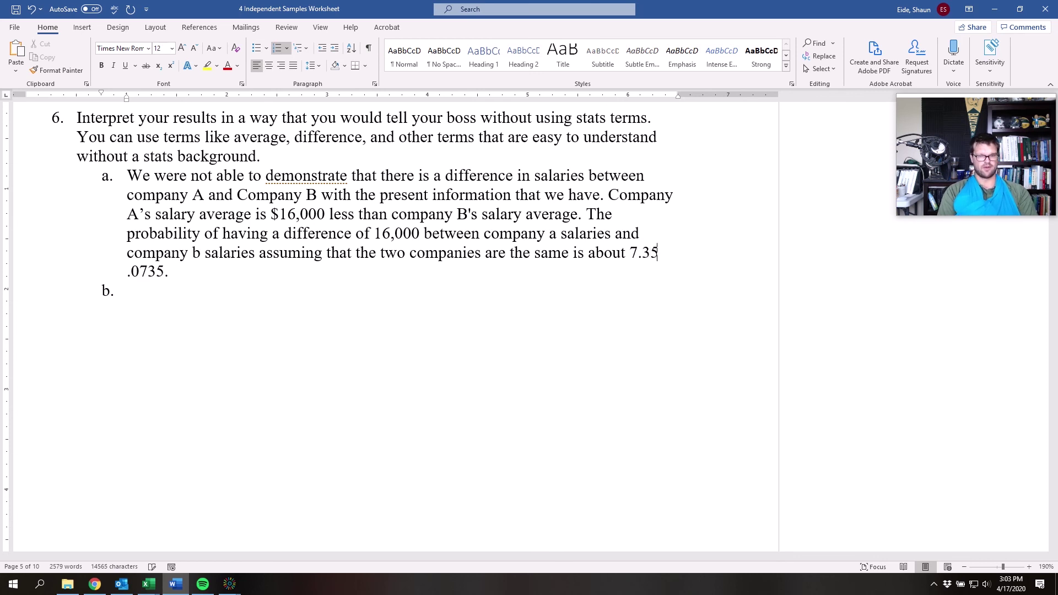
key(Delete)
key(Delete)
key(Delete)
key(Delete)
key(Delete)
key(Delete)
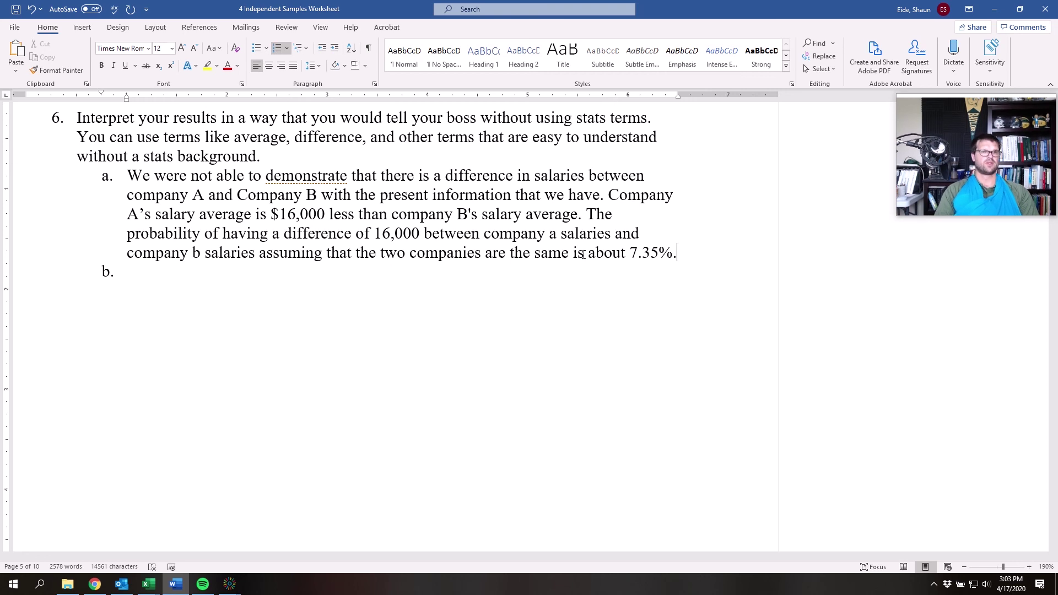
- Delete the empty list item b below answer a of question 6
click(289, 165)
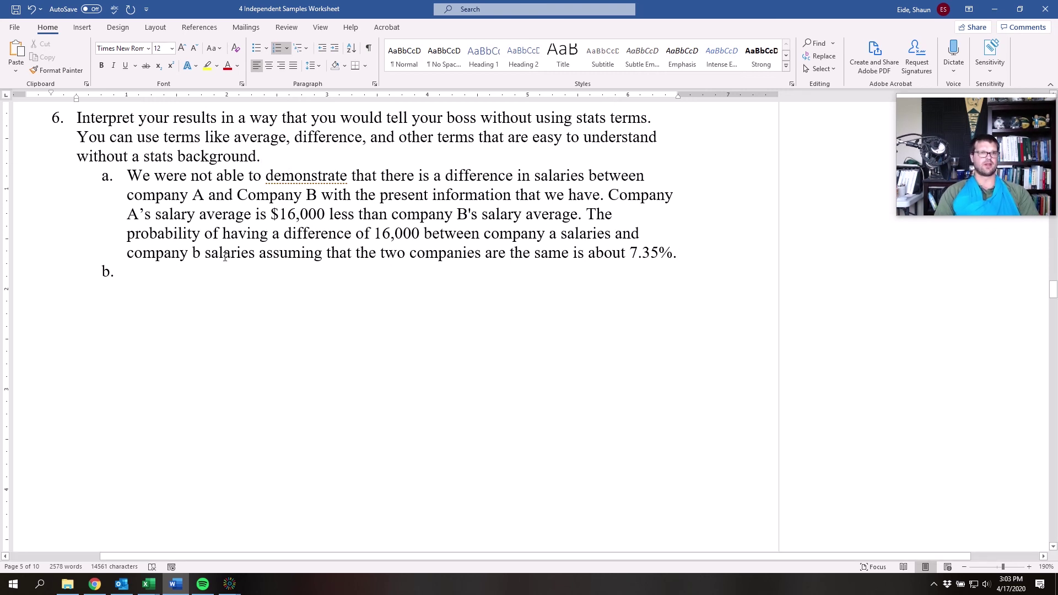
scroll(225, 257, down, 2)
click(165, 168)
key(BackSpace)
key(BackSpace)
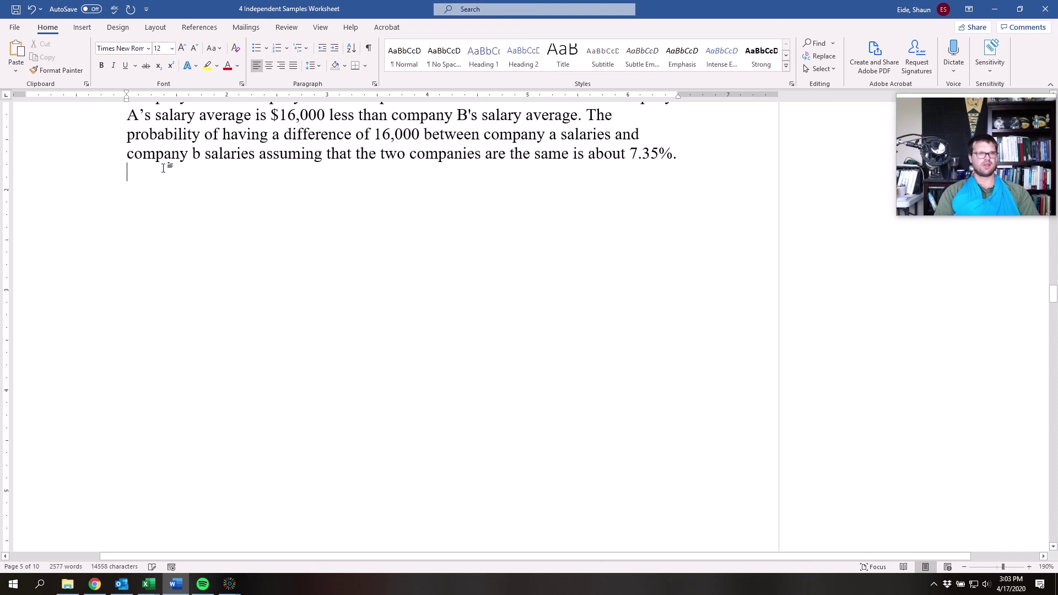
key(BackSpace)
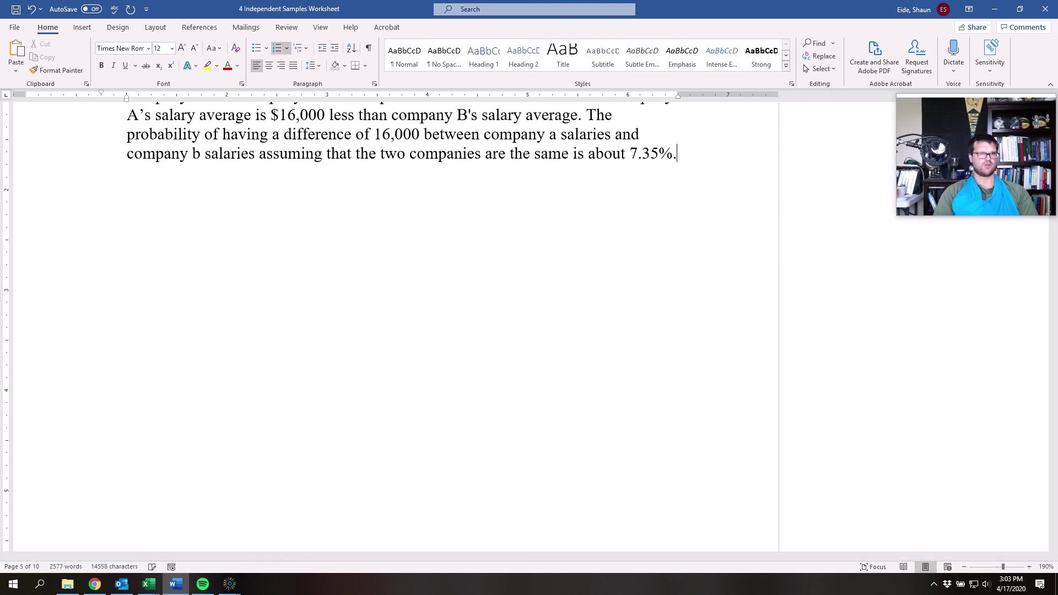
- Look back over the completed answers up to the homework problem statement about Company A and Company B salaries
scroll(231, 267, up, 4)
scroll(221, 281, up, 20)
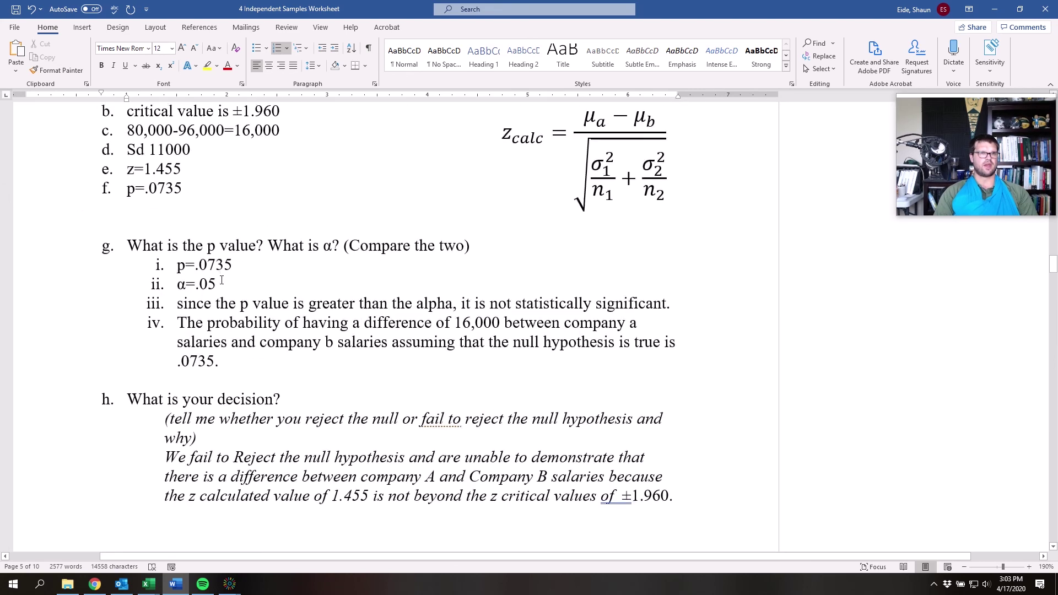
scroll(221, 281, up, 20)
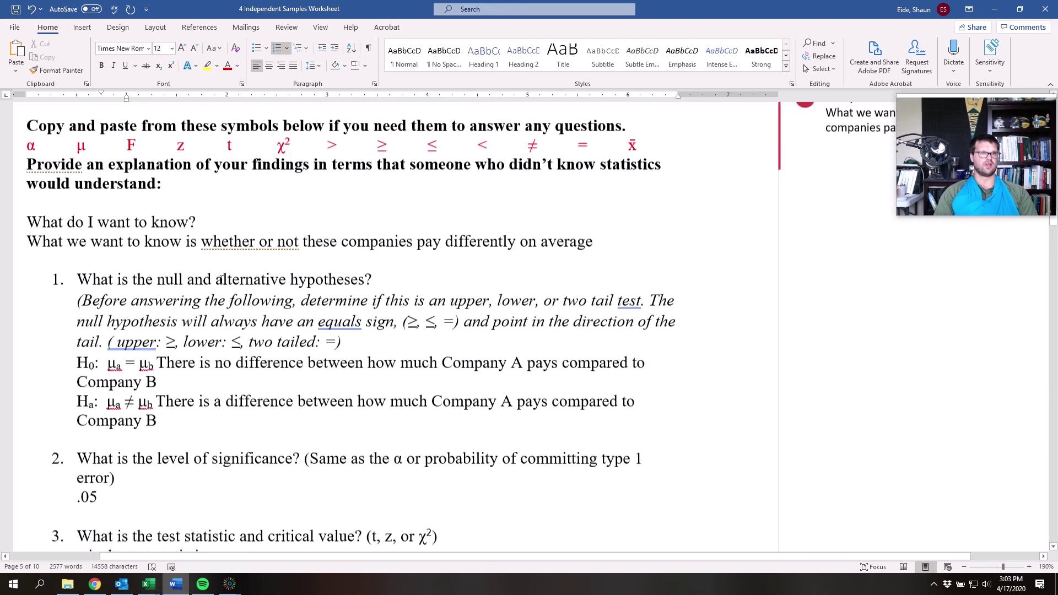
scroll(221, 280, down, 7)
scroll(221, 280, up, 7)
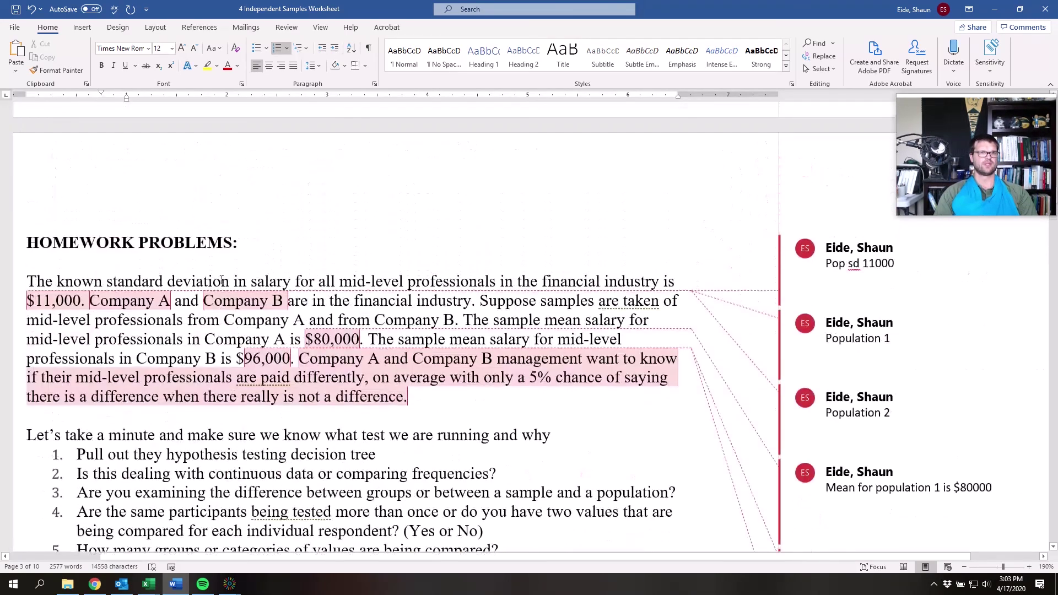